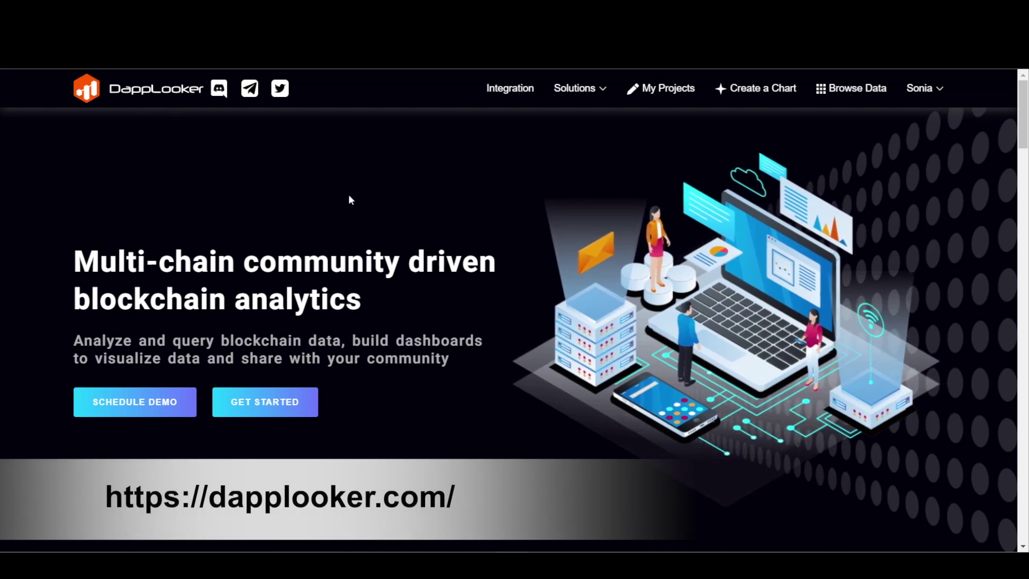
- Start a new SubQuery project connection from My Projects, named 'Polkadot Auctions and crowdloans'
{"action": "left_click", "coordinate": [665, 90]}
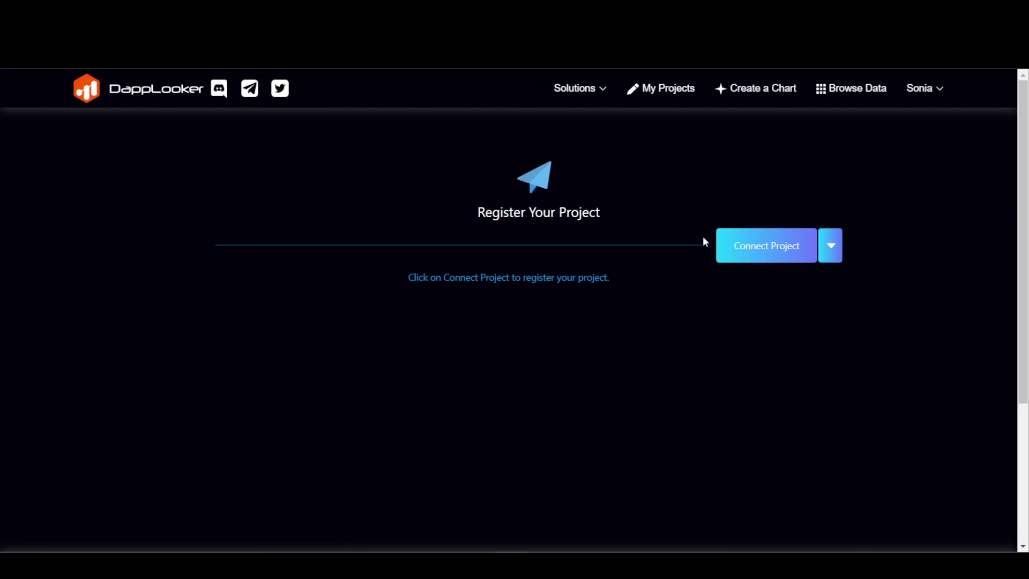
{"action": "left_click", "coordinate": [758, 247]}
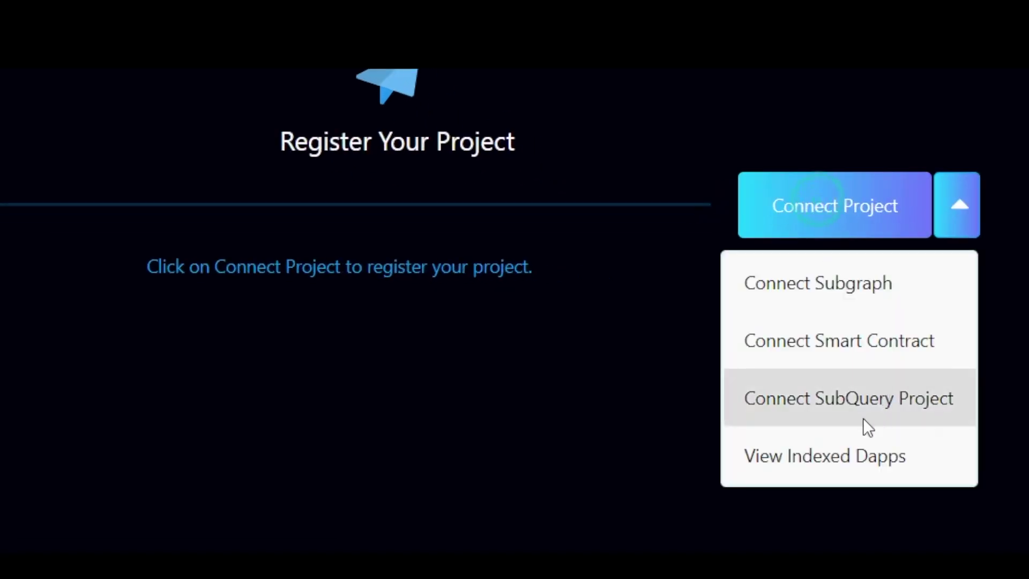
{"action": "left_click", "coordinate": [836, 401]}
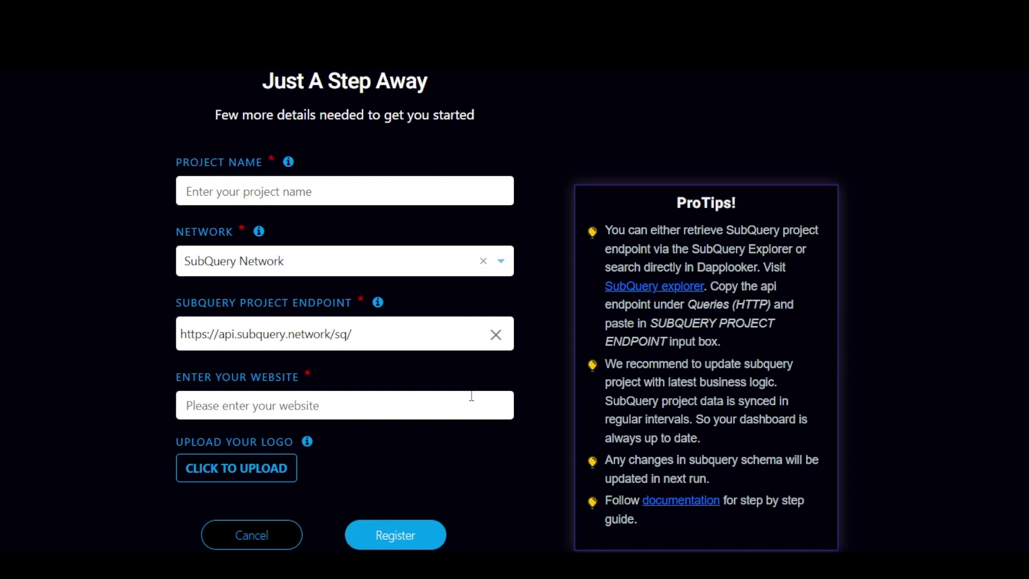
{"action": "left_click", "coordinate": [377, 195]}
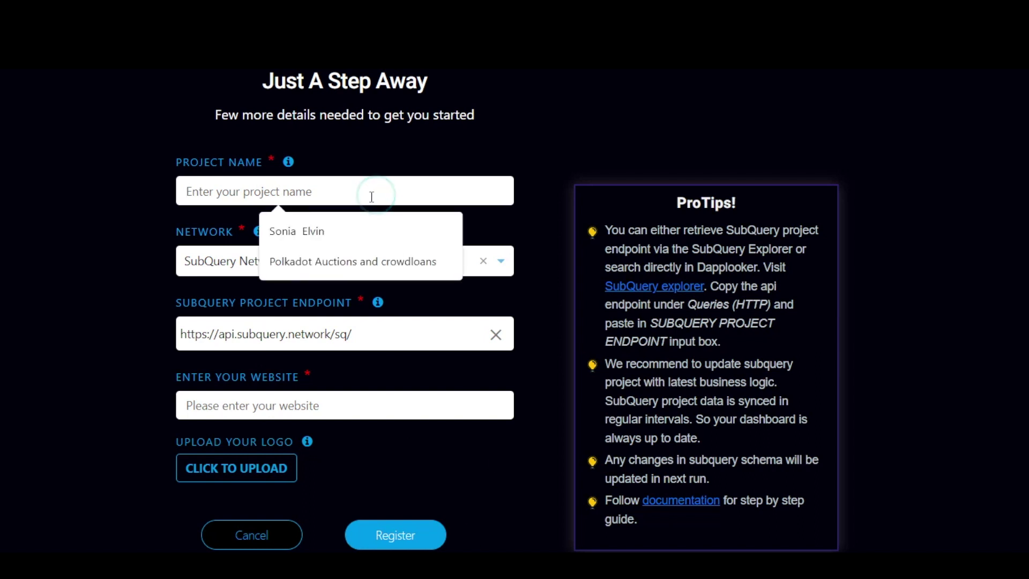
{"action": "left_click", "coordinate": [363, 266]}
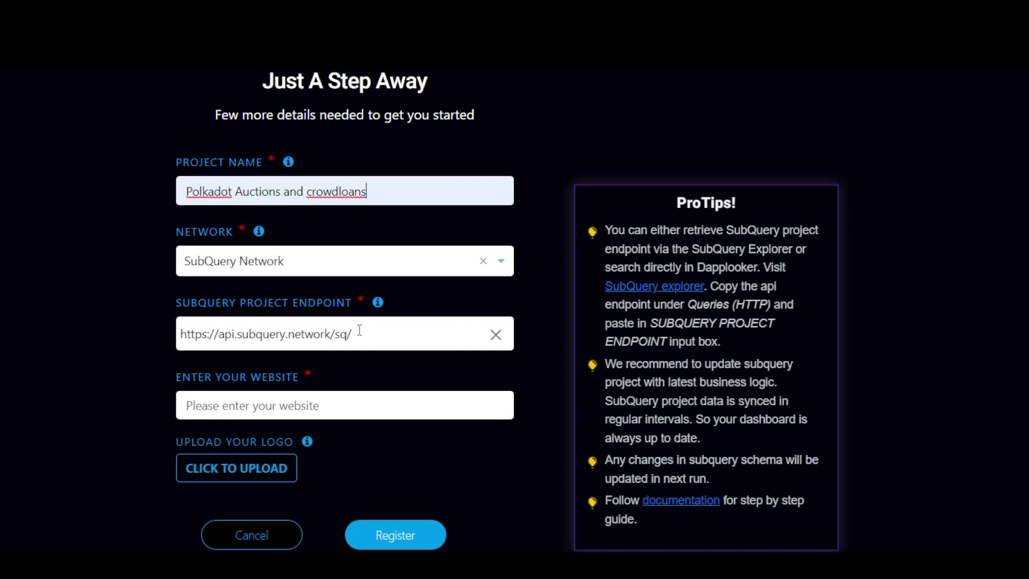
- Replace the endpoint with the Polkadot Auctions and Crowdloans suggestion and set the subquery.network website
{"action": "left_click_drag", "start_coordinate": [362, 333], "coordinate": [178, 340]}
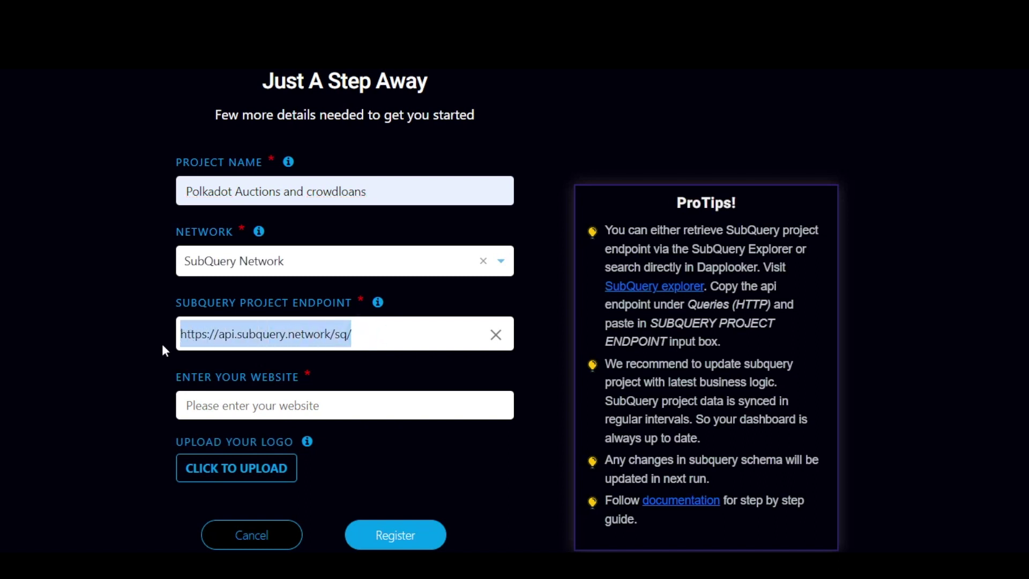
{"action": "type", "text": "Polk"}
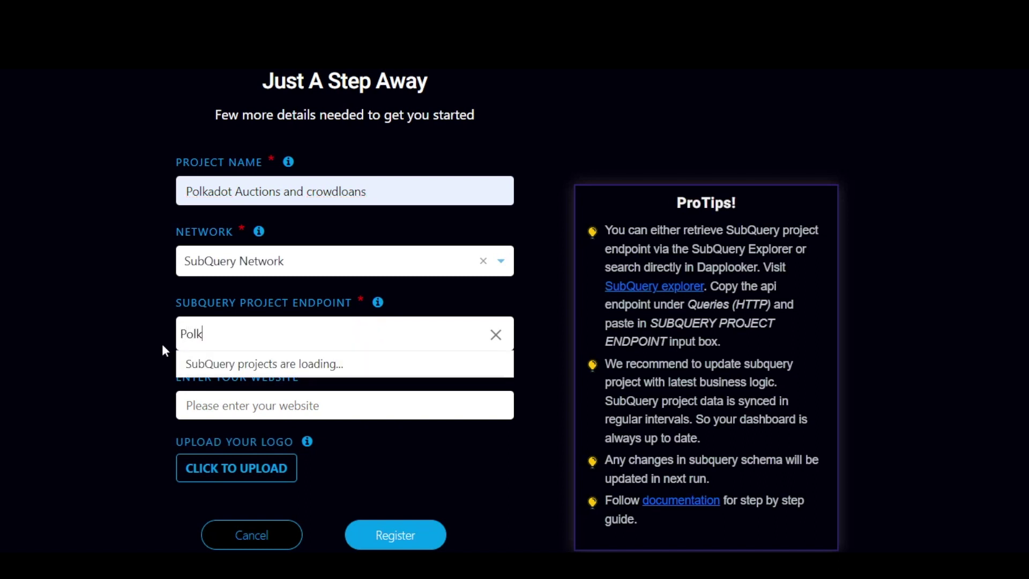
{"action": "type", "text": "adot A"}
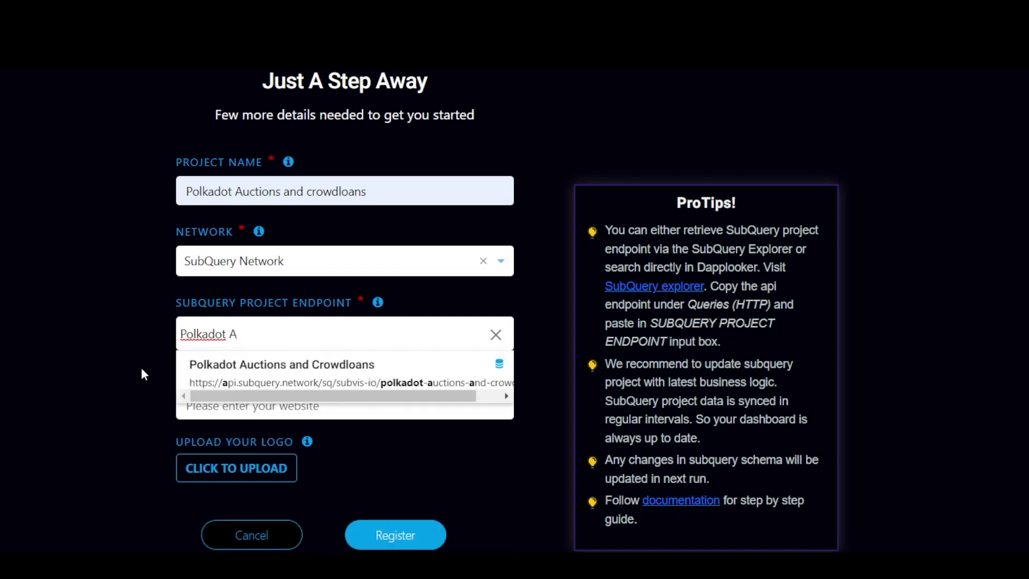
{"action": "left_click", "coordinate": [259, 375]}
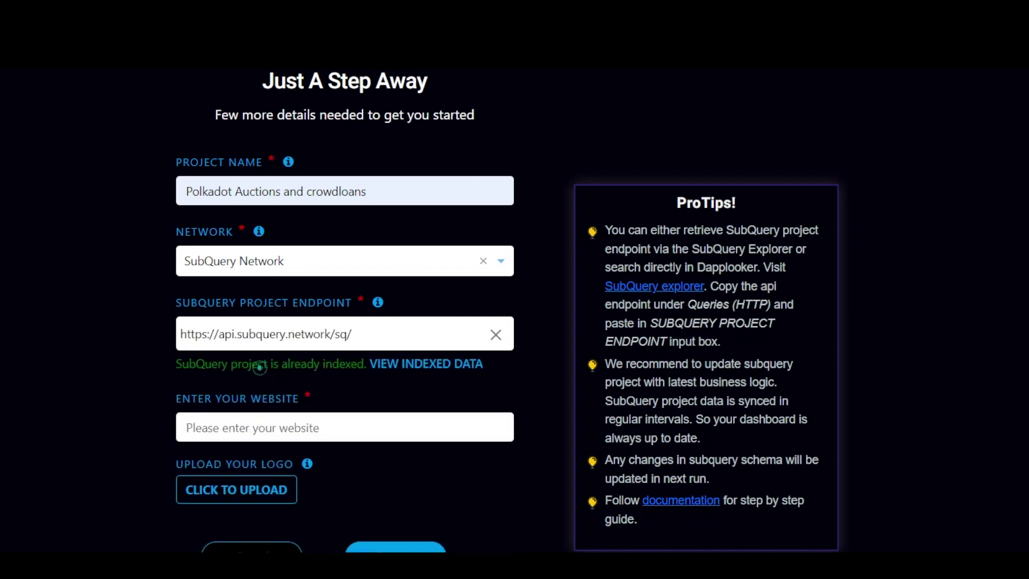
{"action": "left_click", "coordinate": [314, 429]}
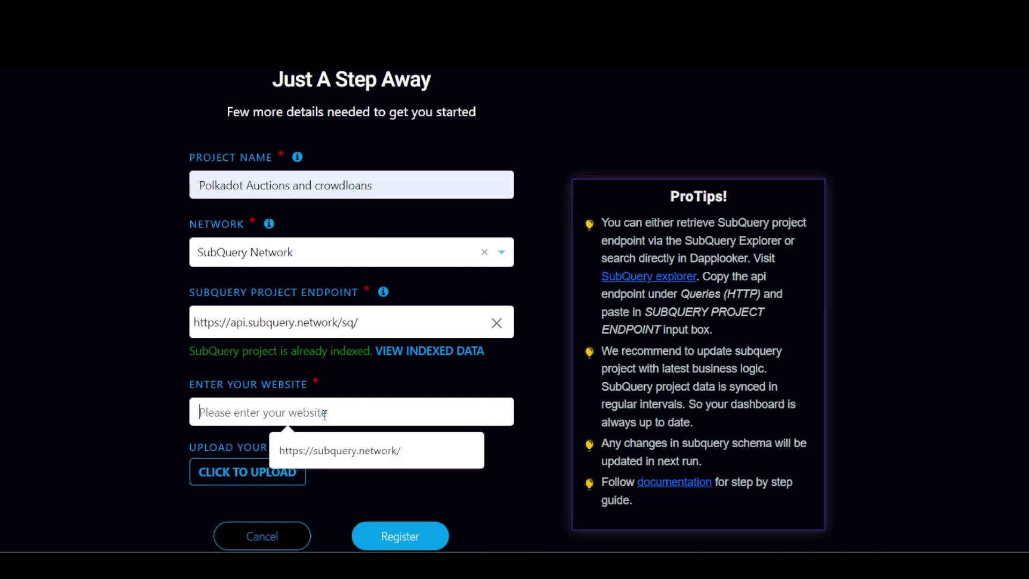
{"action": "left_click", "coordinate": [331, 462]}
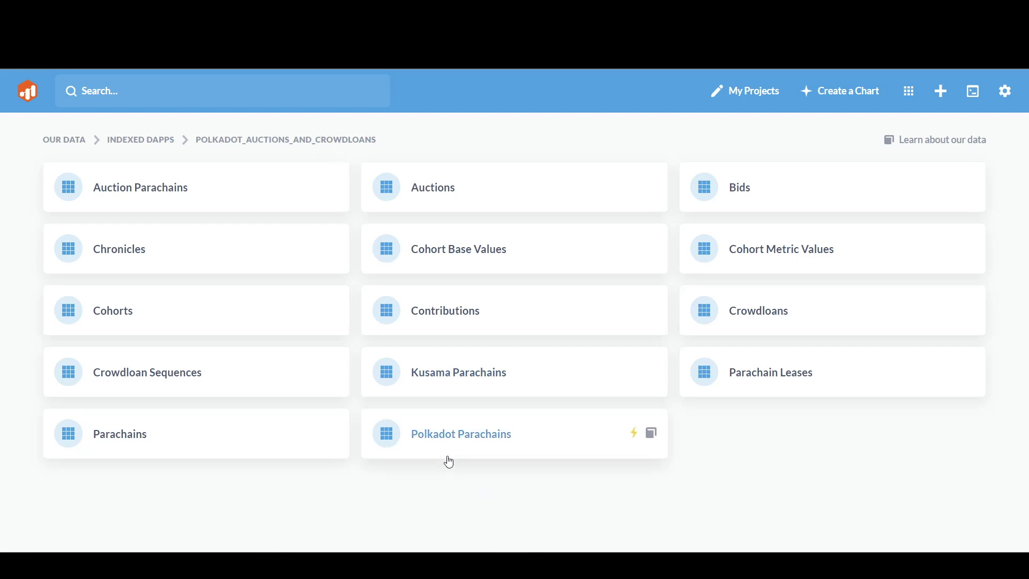
- Open the Contributions table card from the indexed polkadot_auctions_and_crowdloans tables
{"action": "mouse_move", "coordinate": [462, 448]}
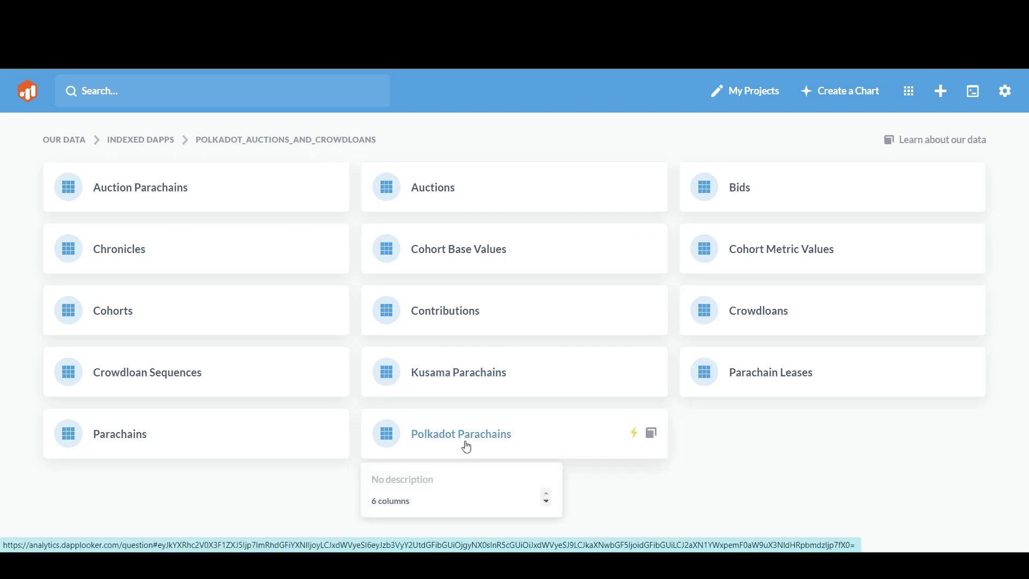
{"action": "mouse_move", "coordinate": [456, 330]}
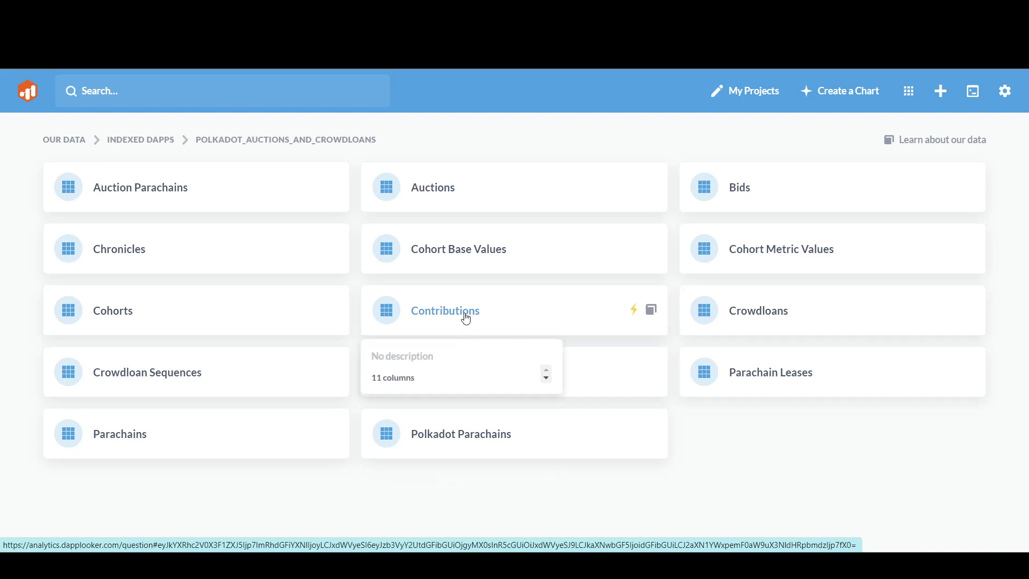
{"action": "left_click", "coordinate": [466, 317]}
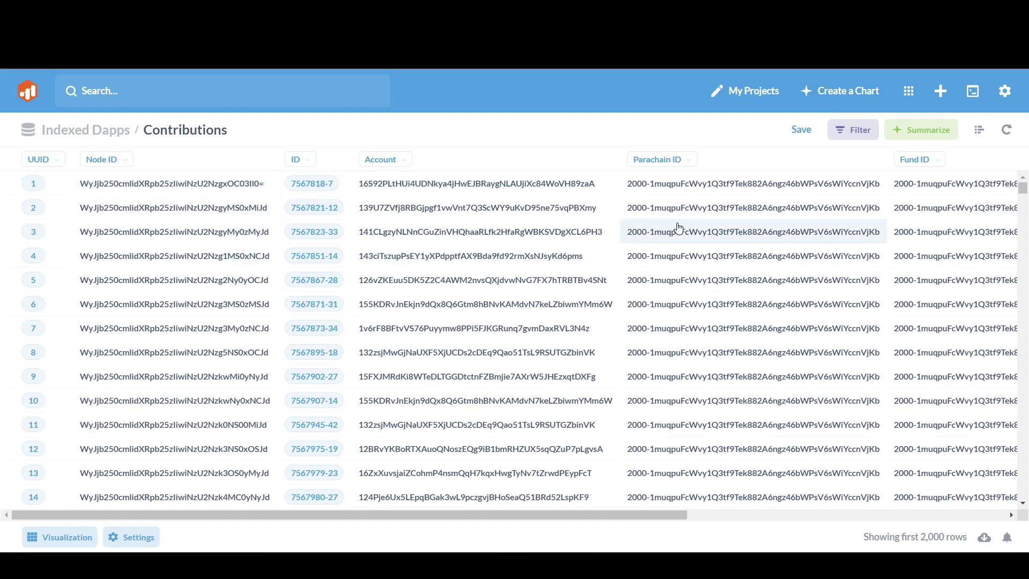
- Summarize Contributions by Count grouped by Created At: Day and view the line chart
{"action": "left_click", "coordinate": [977, 130]}
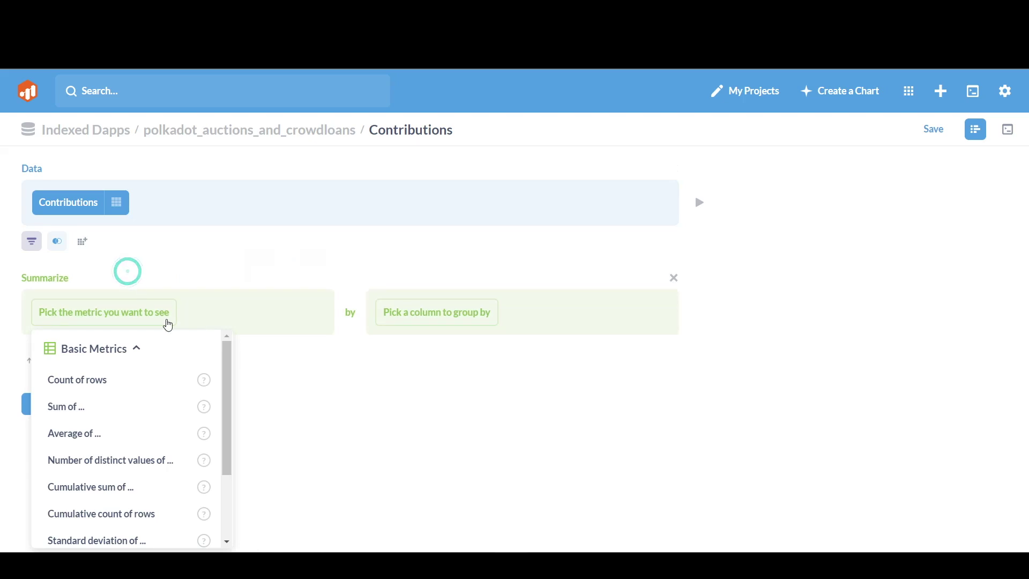
{"action": "left_click", "coordinate": [405, 325]}
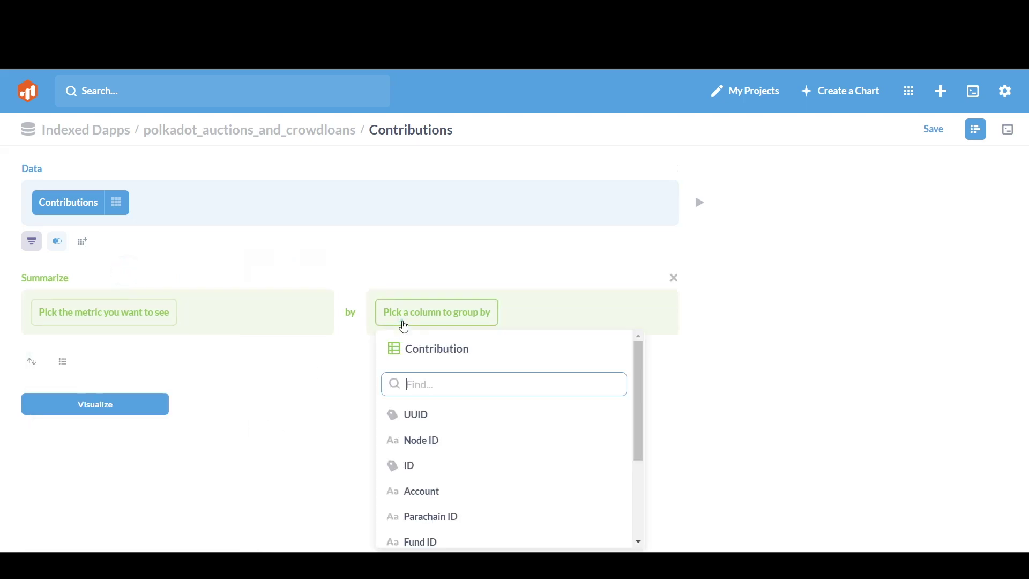
{"action": "left_click_drag", "start_coordinate": [643, 429], "coordinate": [652, 517]}
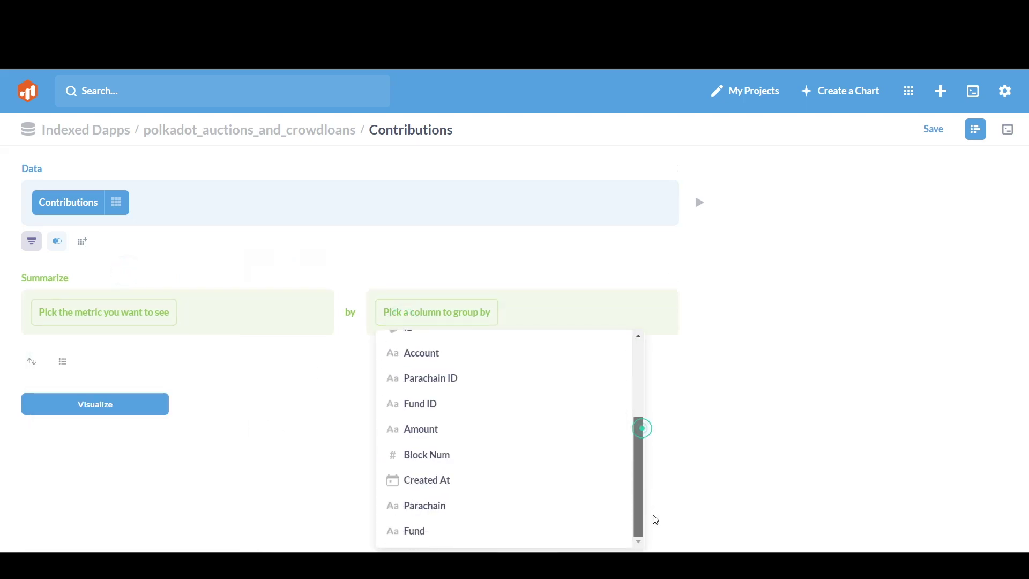
{"action": "left_click", "coordinate": [450, 487]}
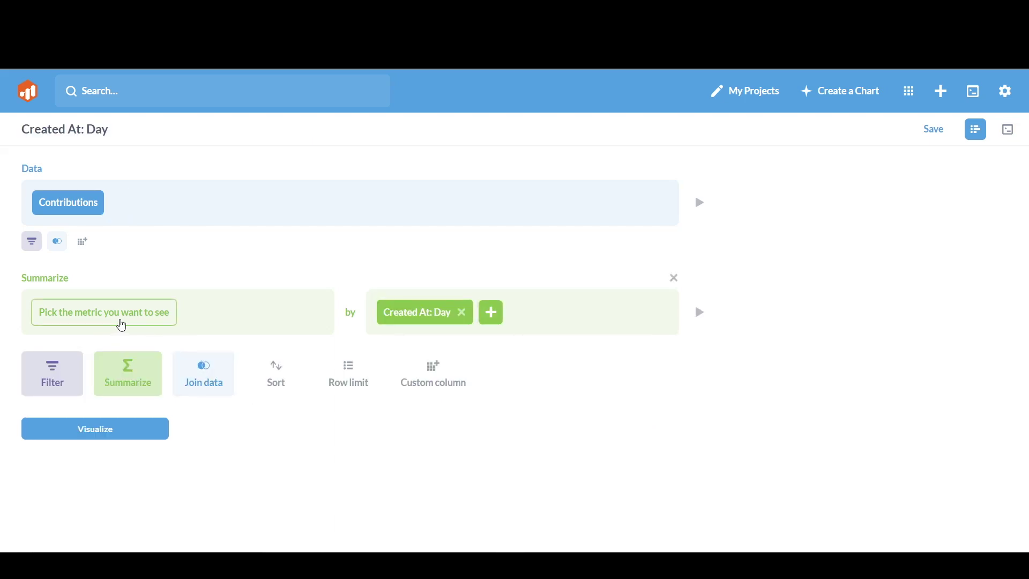
{"action": "left_click", "coordinate": [121, 321]}
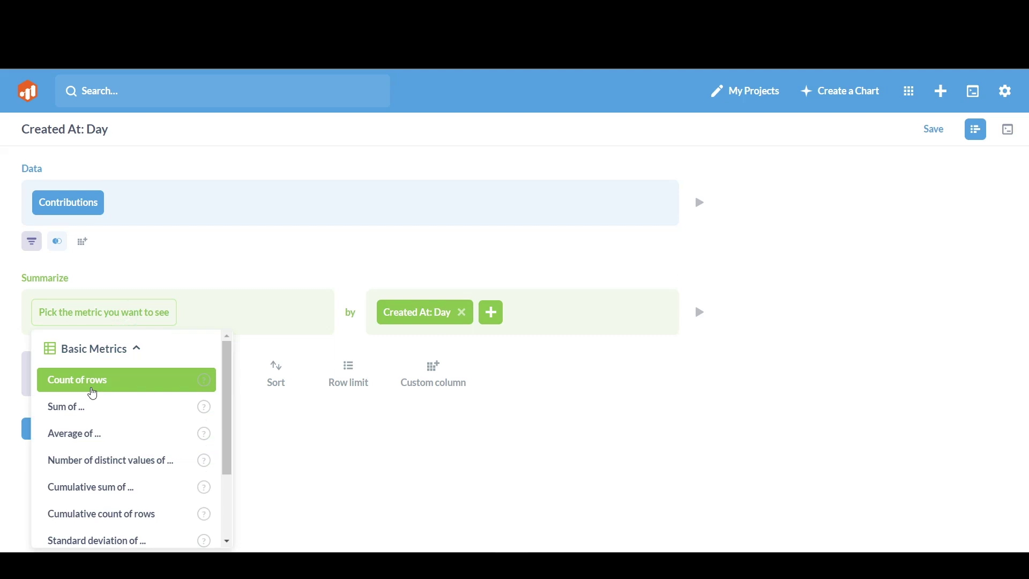
{"action": "left_click", "coordinate": [92, 391]}
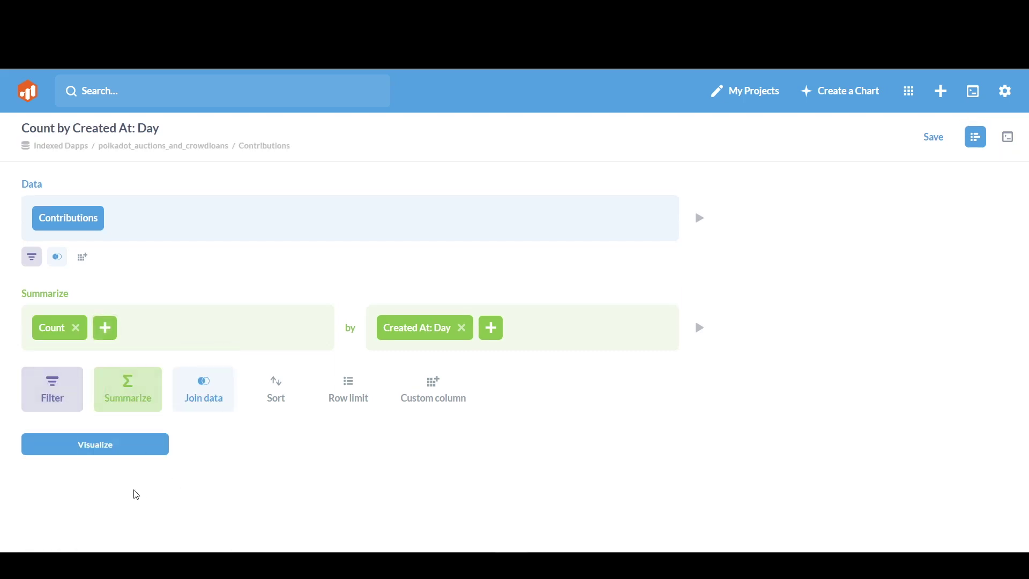
{"action": "left_click", "coordinate": [107, 452]}
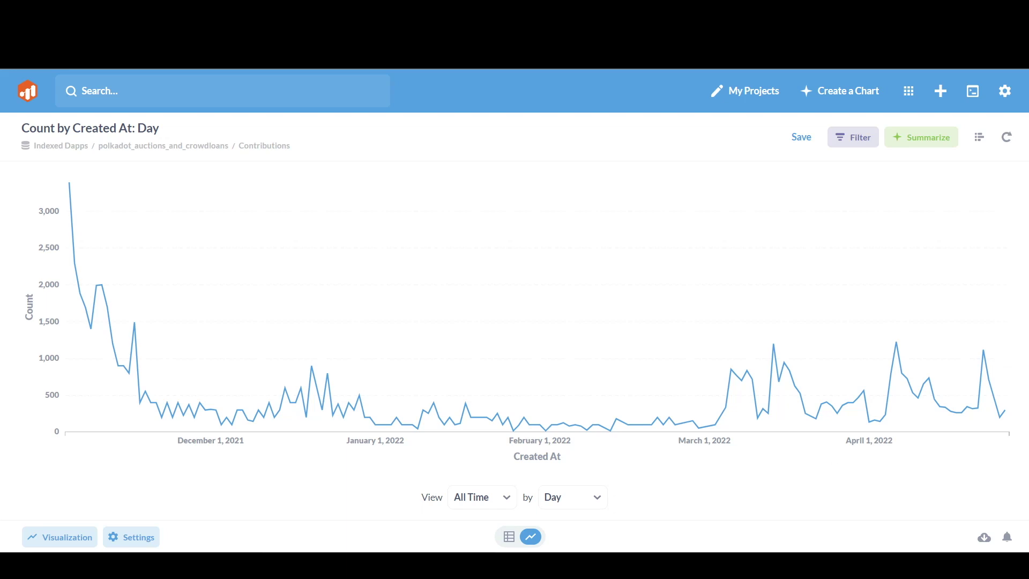
- Change the daily Contributions count visualization from a line chart to Bar
{"action": "left_click", "coordinate": [41, 545]}
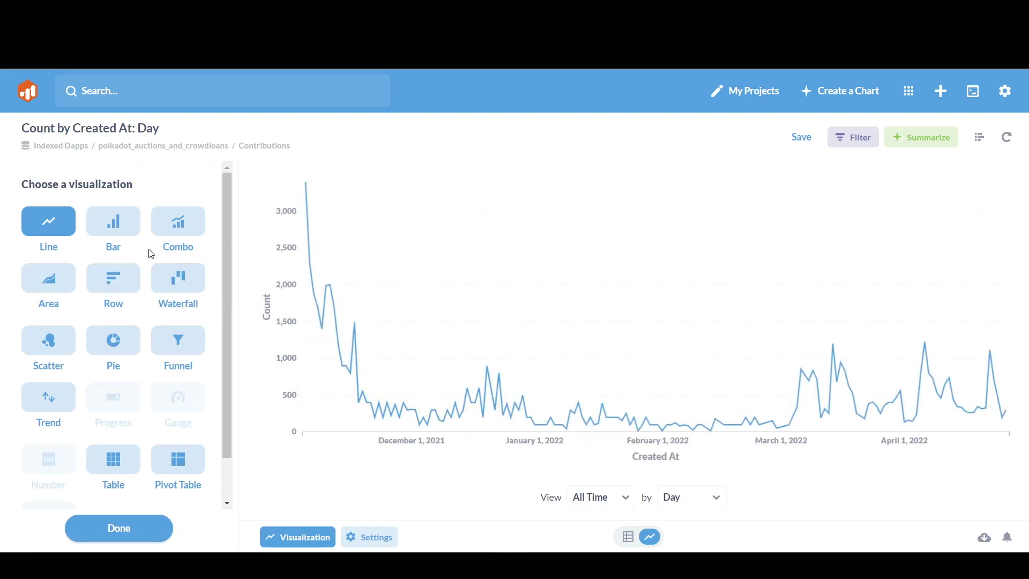
{"action": "left_click", "coordinate": [125, 233]}
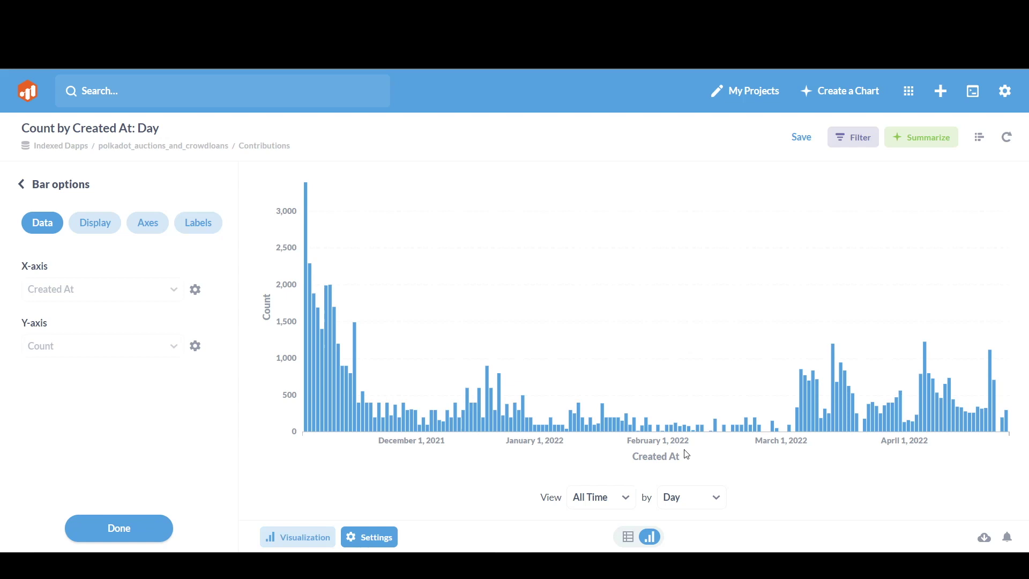
- Open Polkadot Parachains from the polkadot_auctions_and_crowdloans folder and view its Website and Icon columns
{"action": "left_click", "coordinate": [909, 91]}
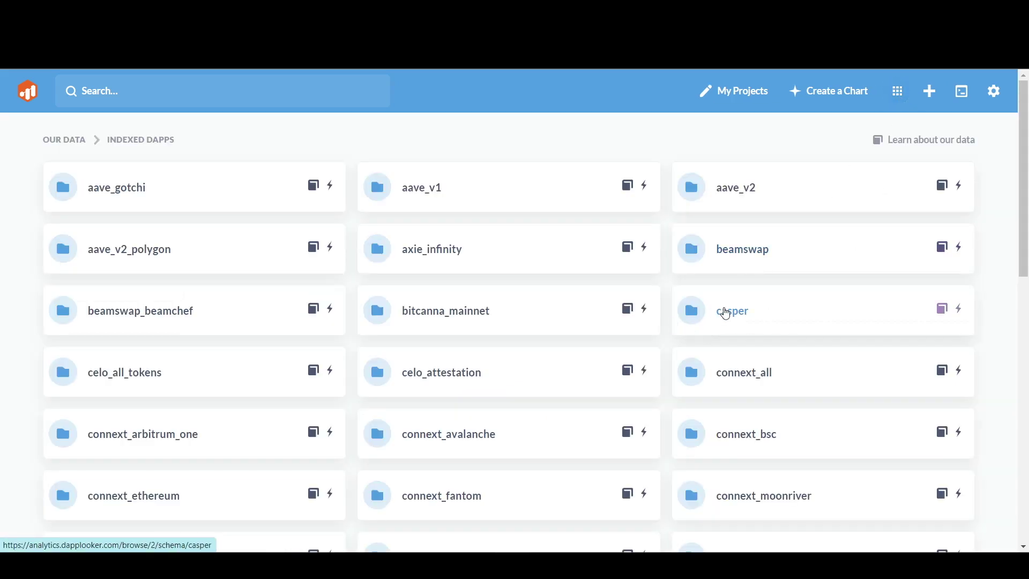
{"action": "scroll", "coordinate": [729, 335], "scroll_direction": "down", "scroll_amount": 5}
{"action": "scroll", "coordinate": [729, 340], "scroll_direction": "down", "scroll_amount": 7}
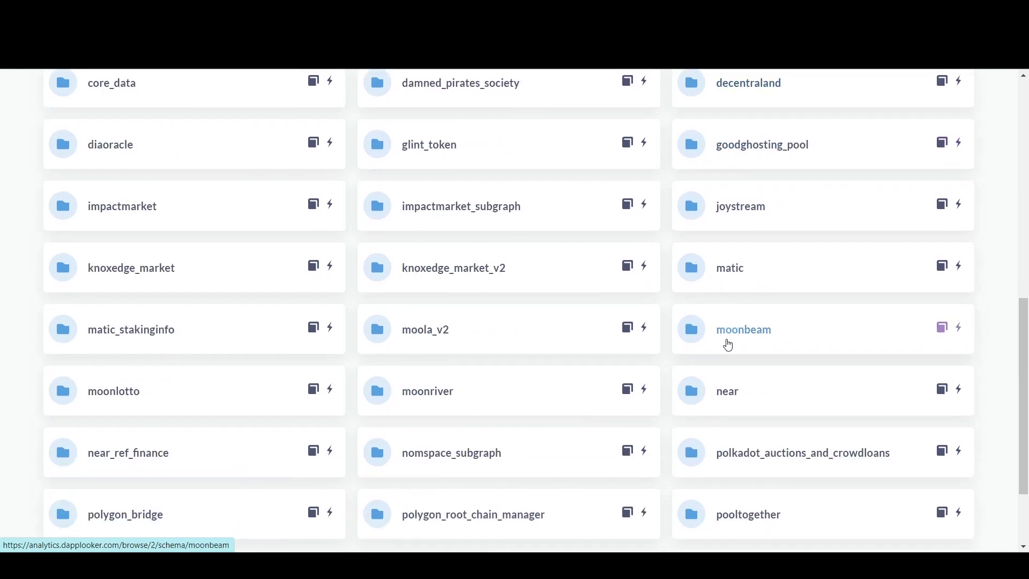
{"action": "left_click", "coordinate": [855, 341]}
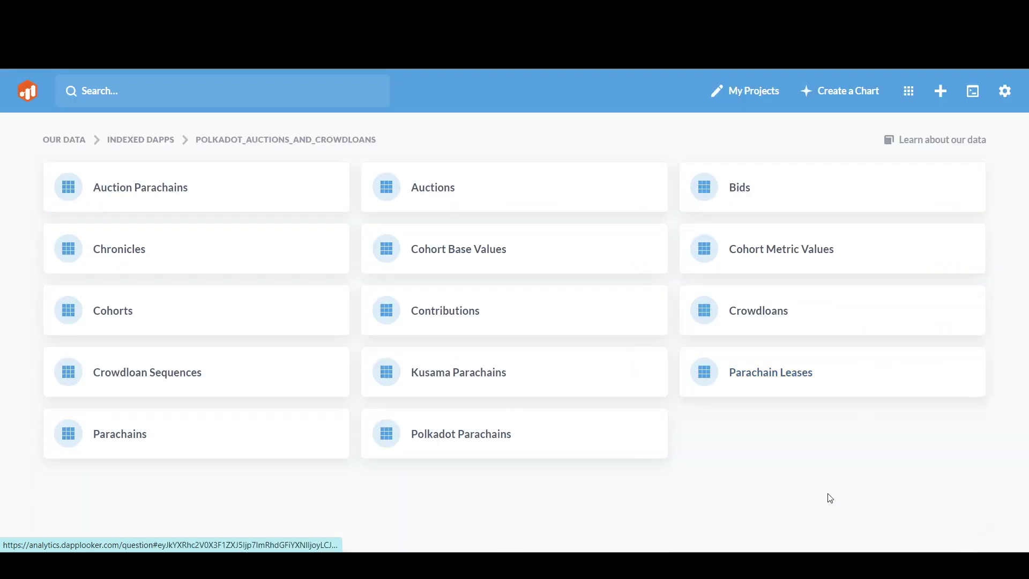
{"action": "mouse_move", "coordinate": [449, 449]}
{"action": "left_click", "coordinate": [466, 437]}
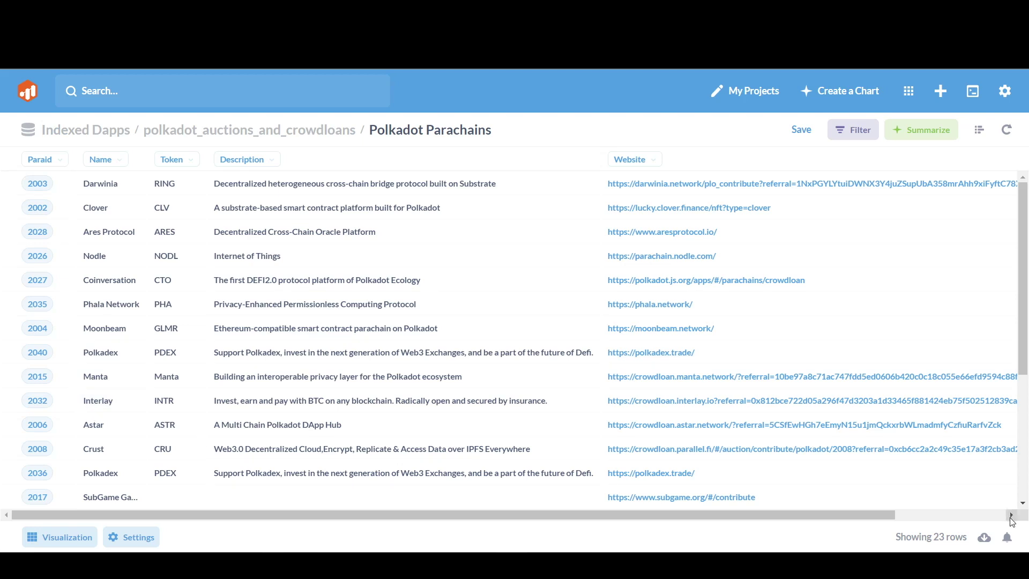
{"action": "scroll", "coordinate": [1012, 519], "scroll_direction": "right", "scroll_amount": 5}
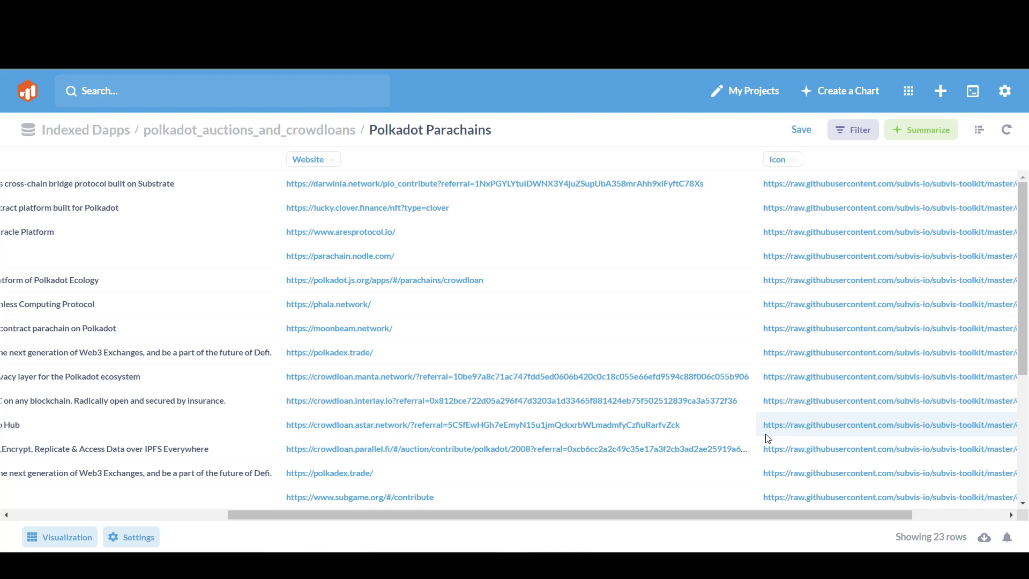
- Go from My Projects to Solutions > Dapp Explorer and filter it to SubQuery projects
{"action": "left_click", "coordinate": [746, 93]}
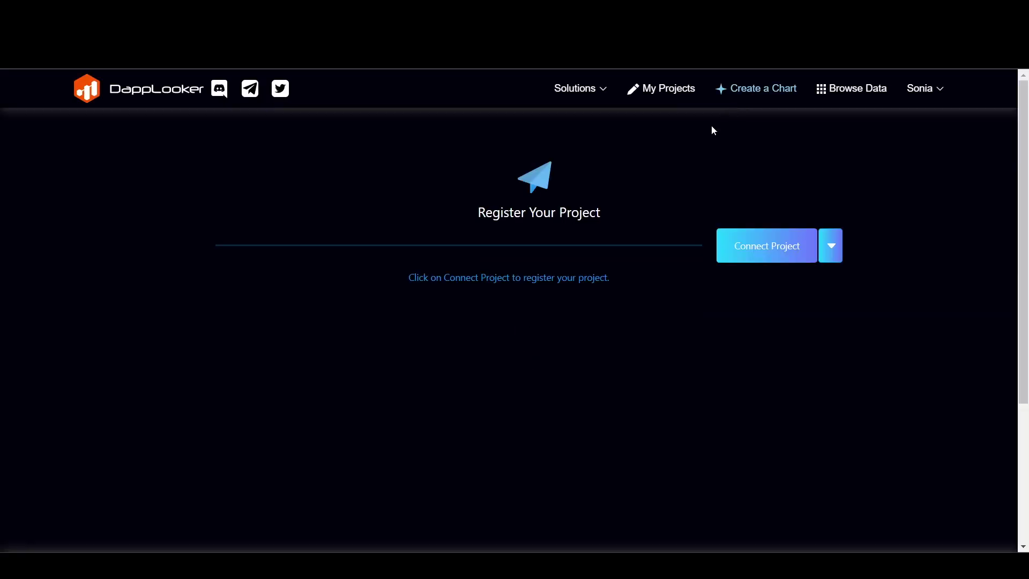
{"action": "left_click", "coordinate": [577, 88]}
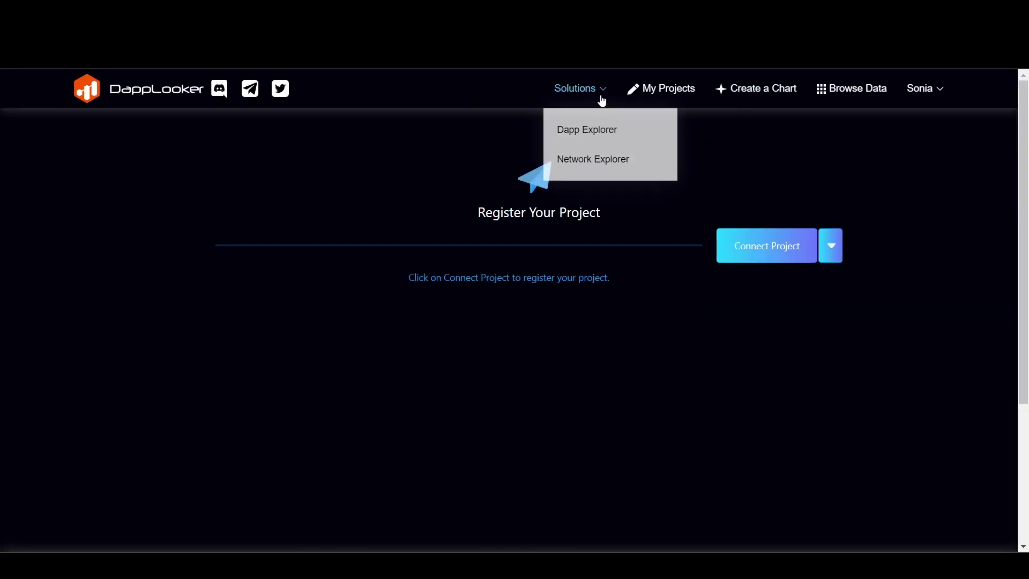
{"action": "left_click", "coordinate": [600, 130]}
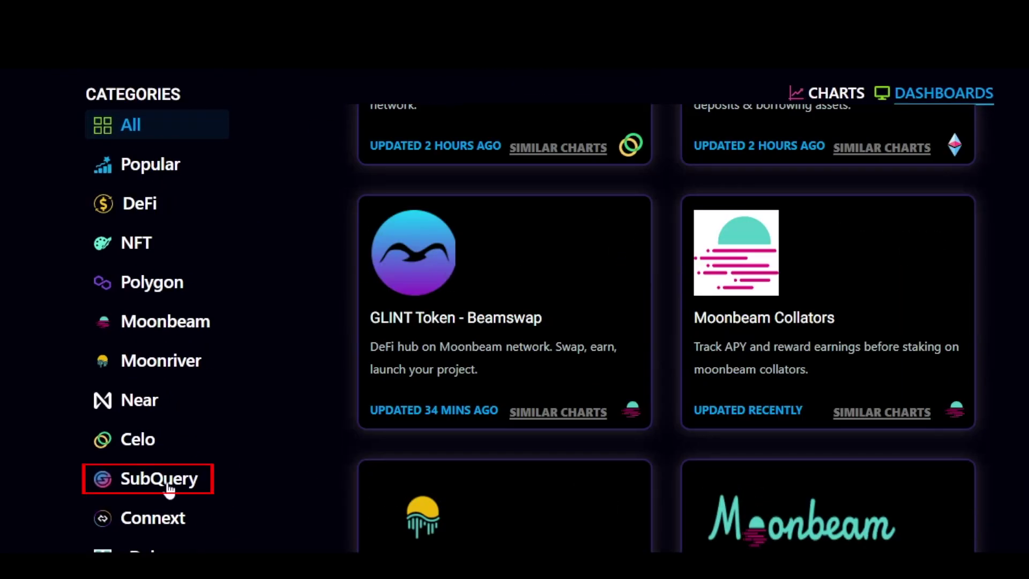
{"action": "left_click", "coordinate": [169, 485]}
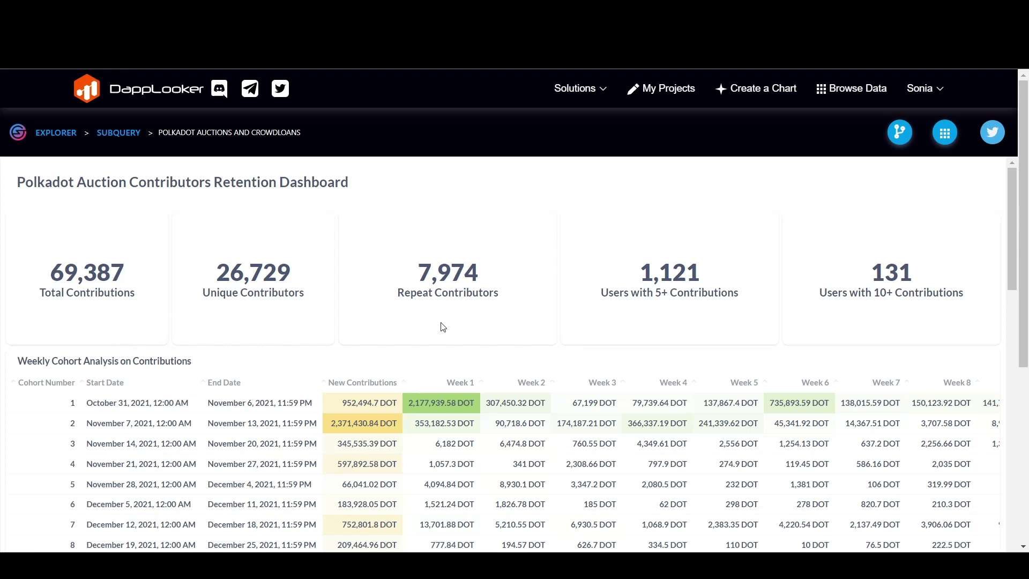
{"action": "scroll", "coordinate": [443, 339], "scroll_direction": "down", "scroll_amount": 3}
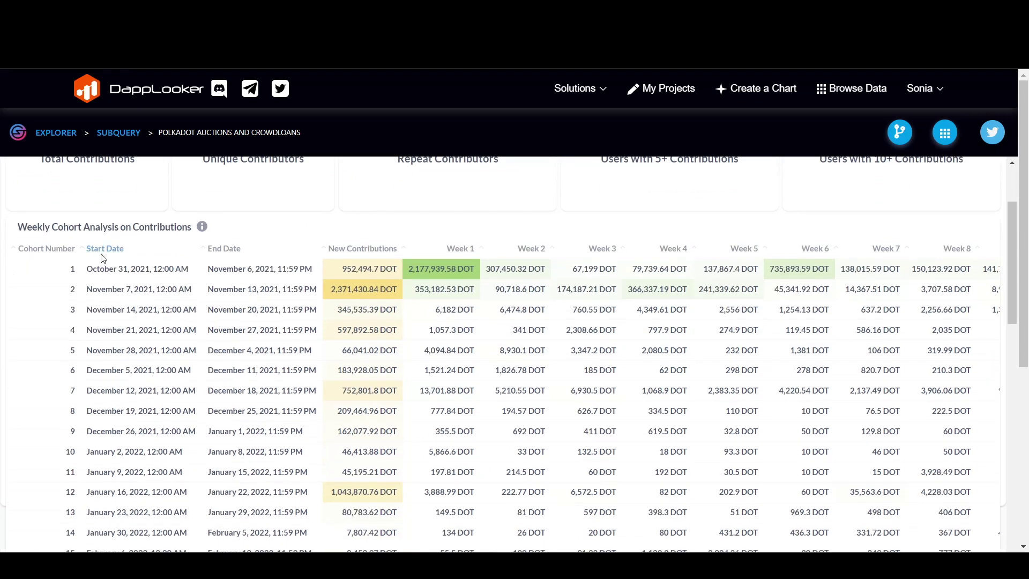
{"action": "scroll", "coordinate": [129, 252], "scroll_direction": "down", "scroll_amount": 10}
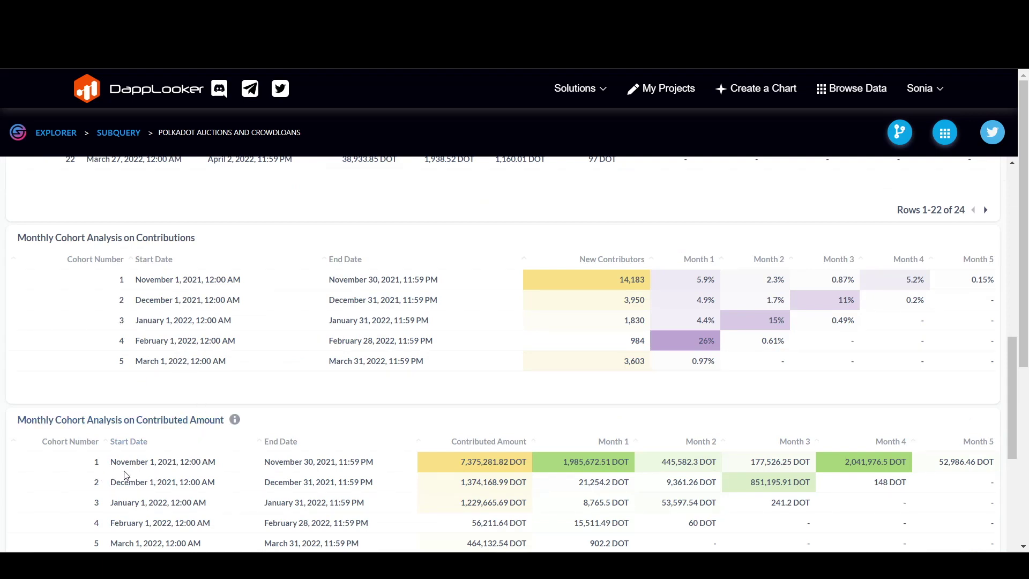
{"action": "scroll", "coordinate": [198, 475], "scroll_direction": "down", "scroll_amount": 6}
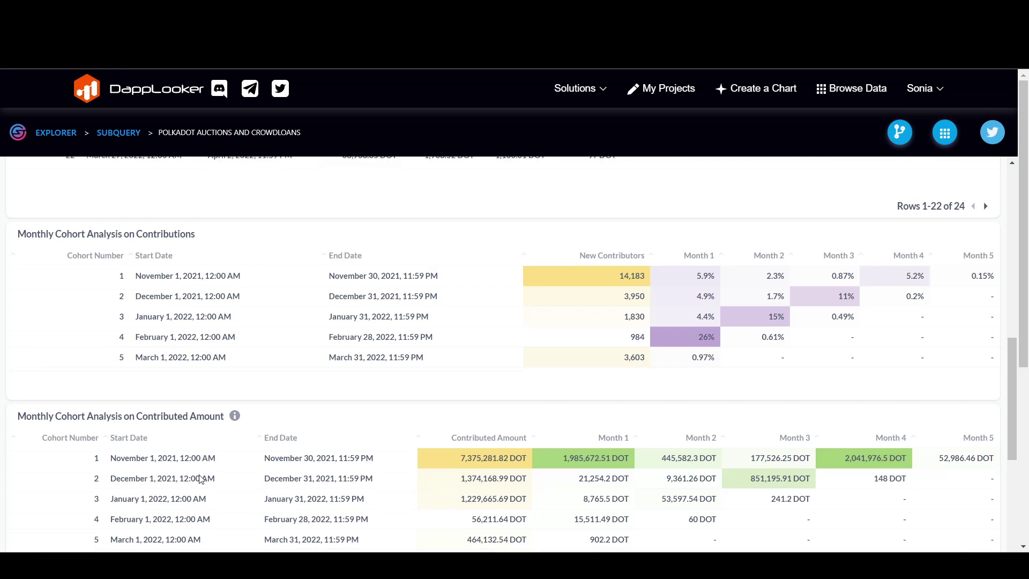
{"action": "mouse_move", "coordinate": [201, 477]}
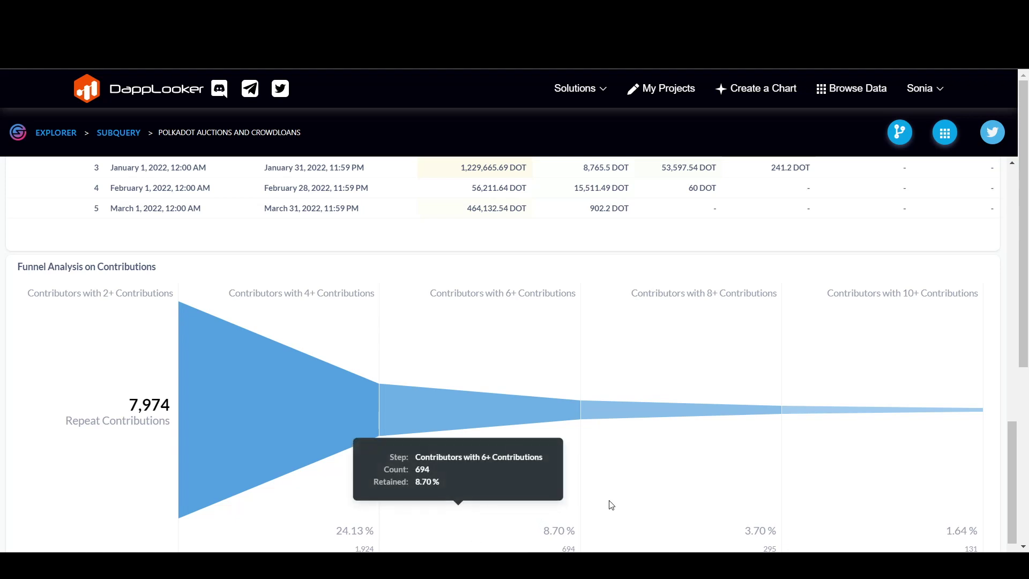
{"action": "mouse_move", "coordinate": [825, 494]}
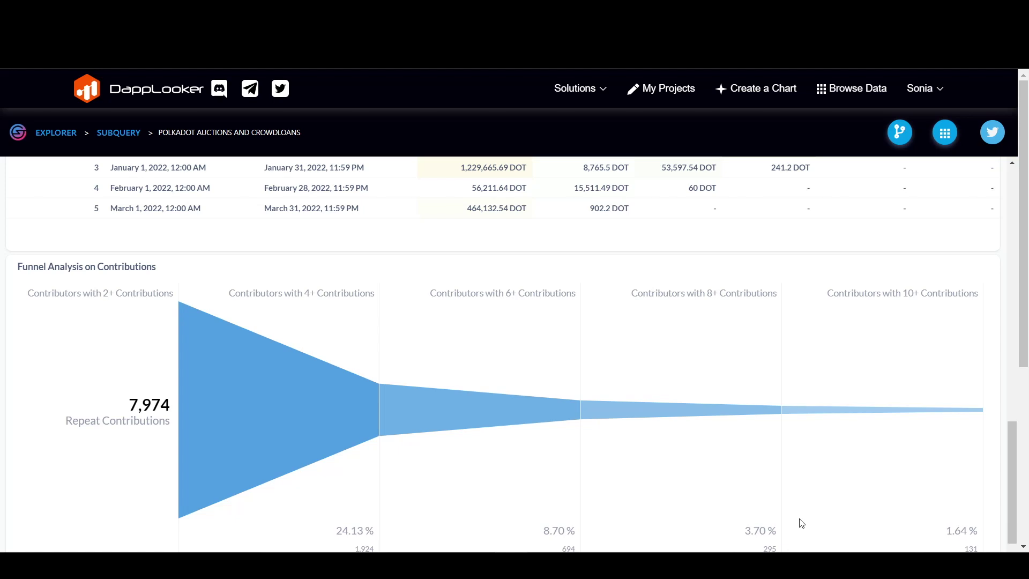
{"action": "scroll", "coordinate": [797, 531], "scroll_direction": "down", "scroll_amount": 5}
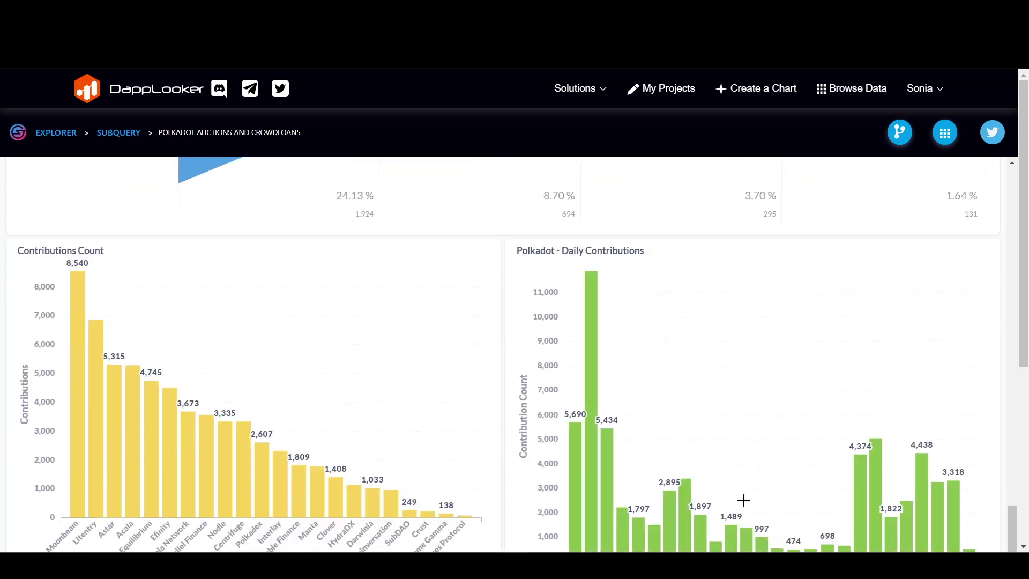
{"action": "scroll", "coordinate": [745, 517], "scroll_direction": "down", "scroll_amount": 2}
{"action": "scroll", "coordinate": [749, 523], "scroll_direction": "up", "scroll_amount": 2}
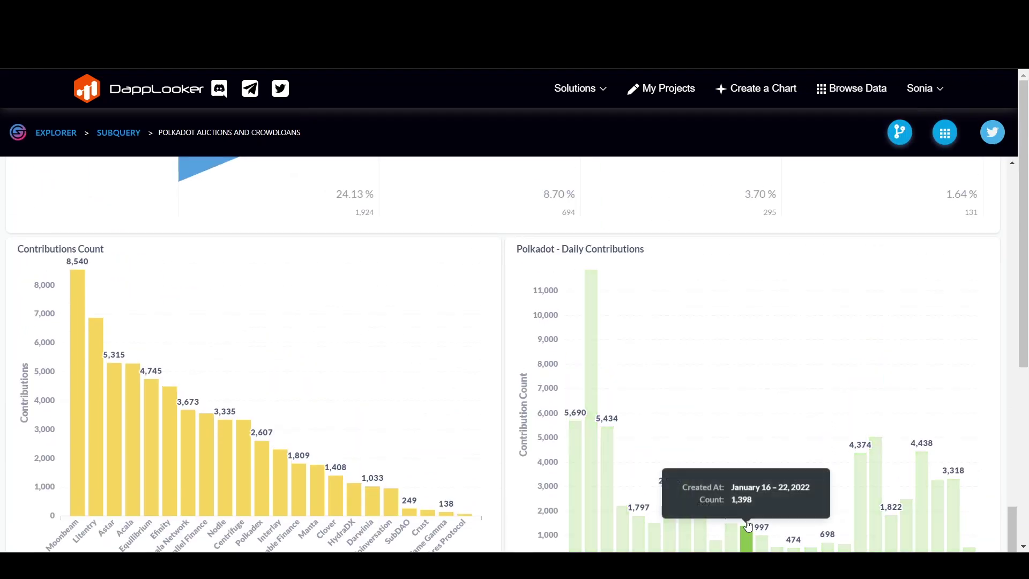
{"action": "scroll", "coordinate": [630, 475], "scroll_direction": "up", "scroll_amount": 5}
{"action": "scroll", "coordinate": [625, 467], "scroll_direction": "up", "scroll_amount": 15}
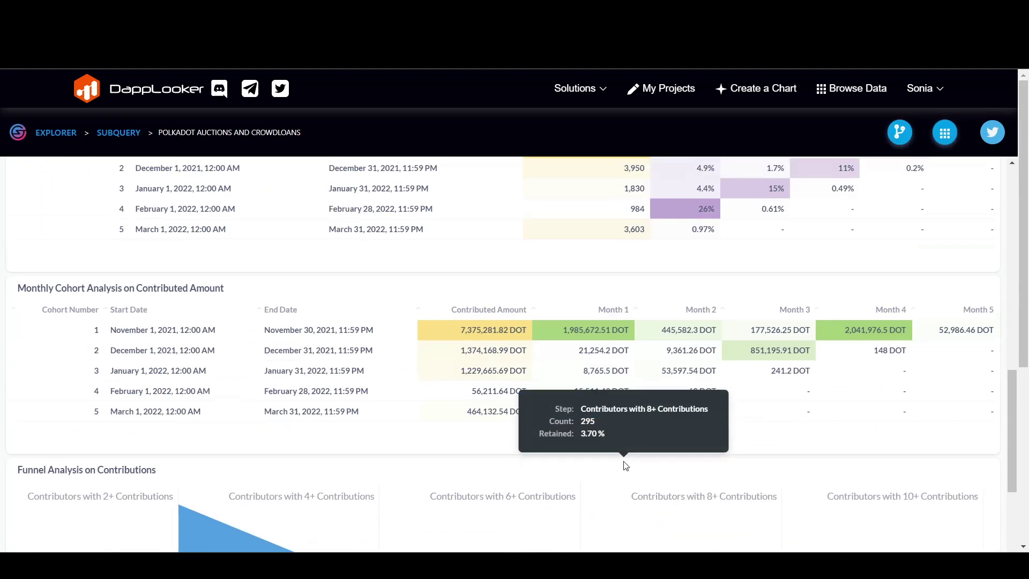